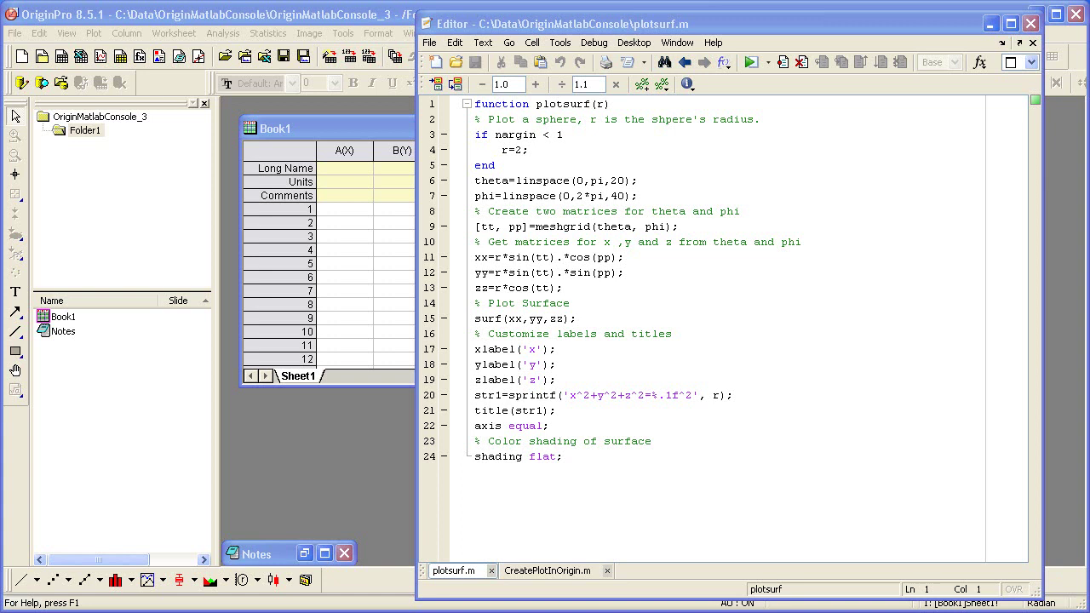
- Review the plotsurf.m sphere function in MATLAB Editor, then return to Origin's empty Book1 worksheet
left_click(697, 24)
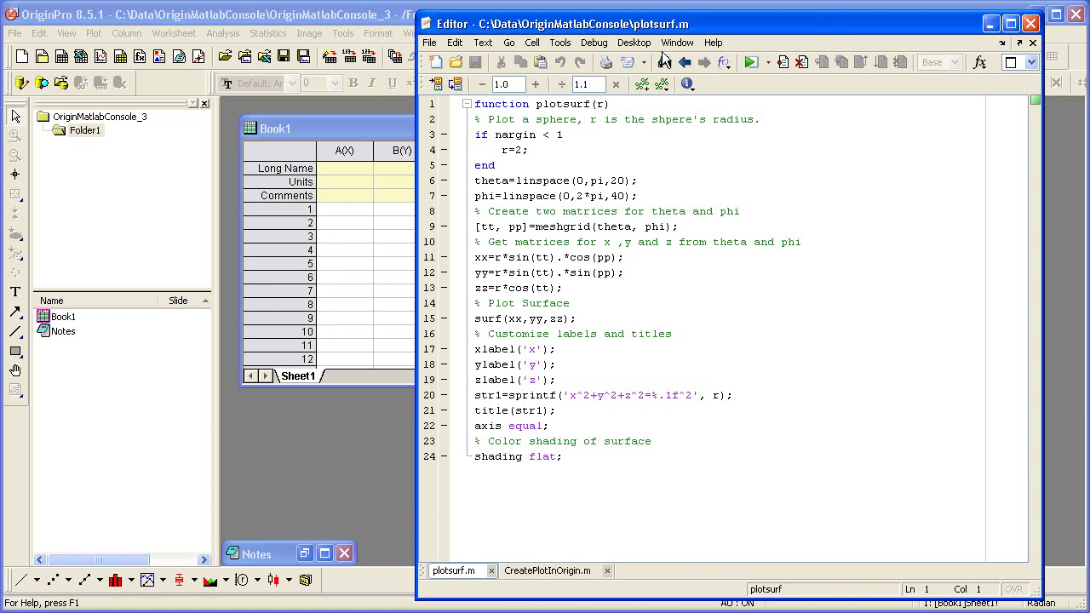
left_click(381, 17)
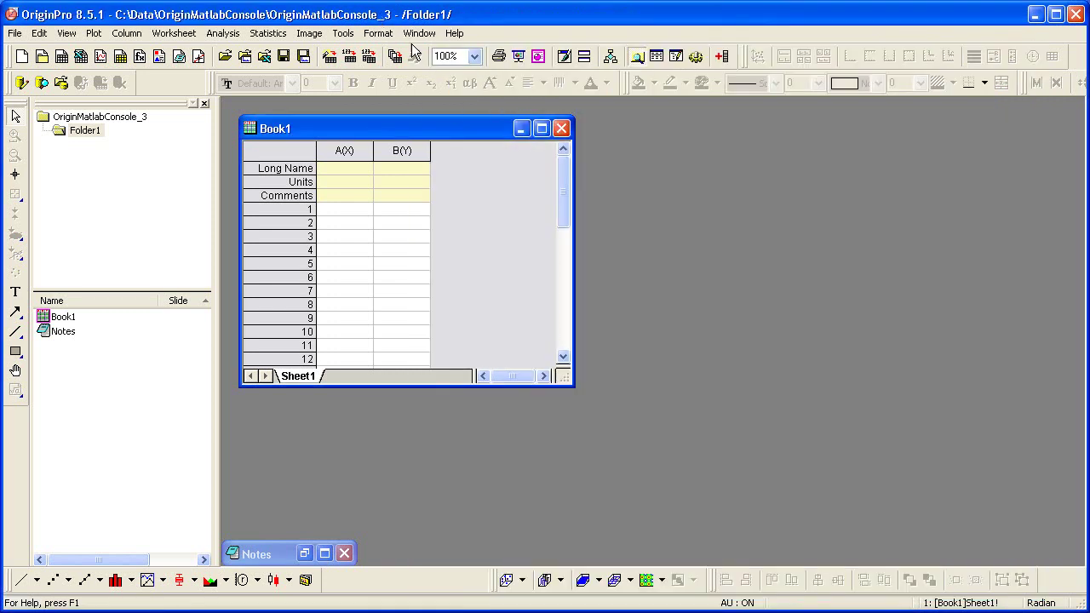
- Open Origin's MATLAB Console and show the working folder with pwd
left_click(342, 34)
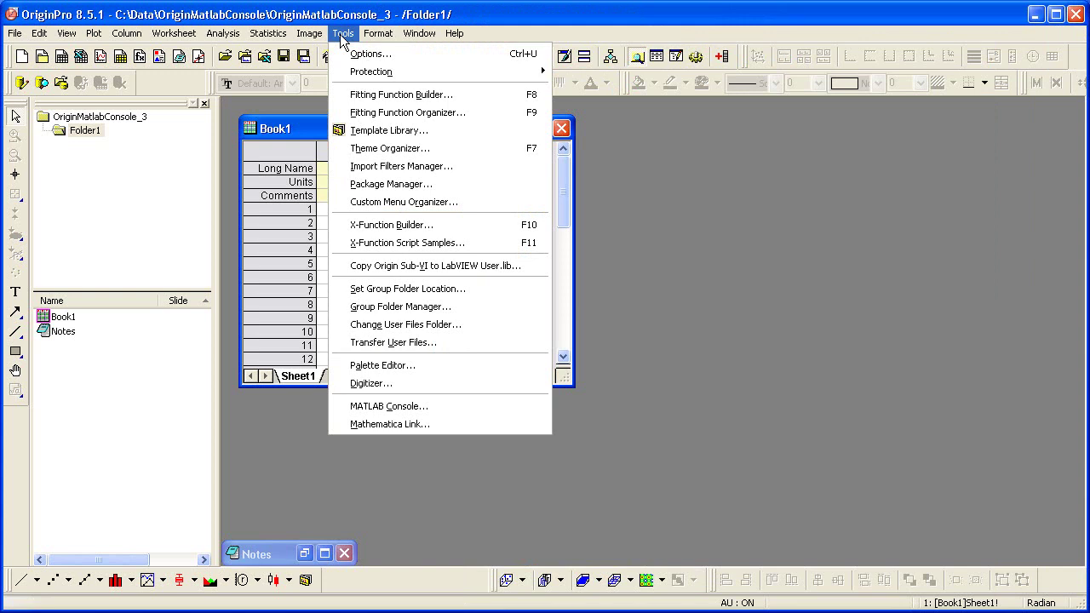
left_click(387, 407)
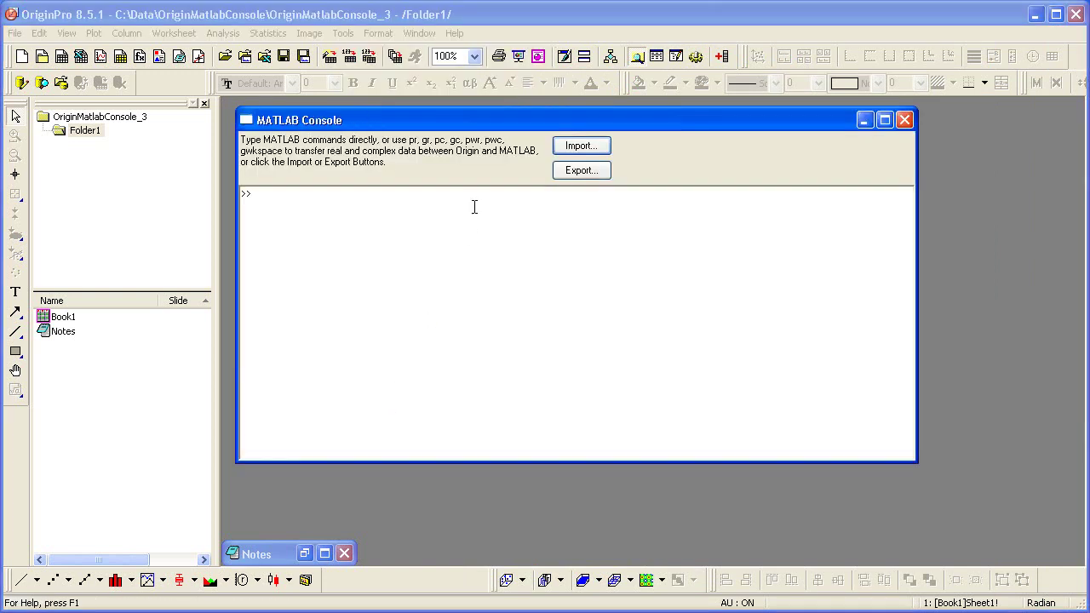
left_click(281, 193)
type("pwd")
key("Return")
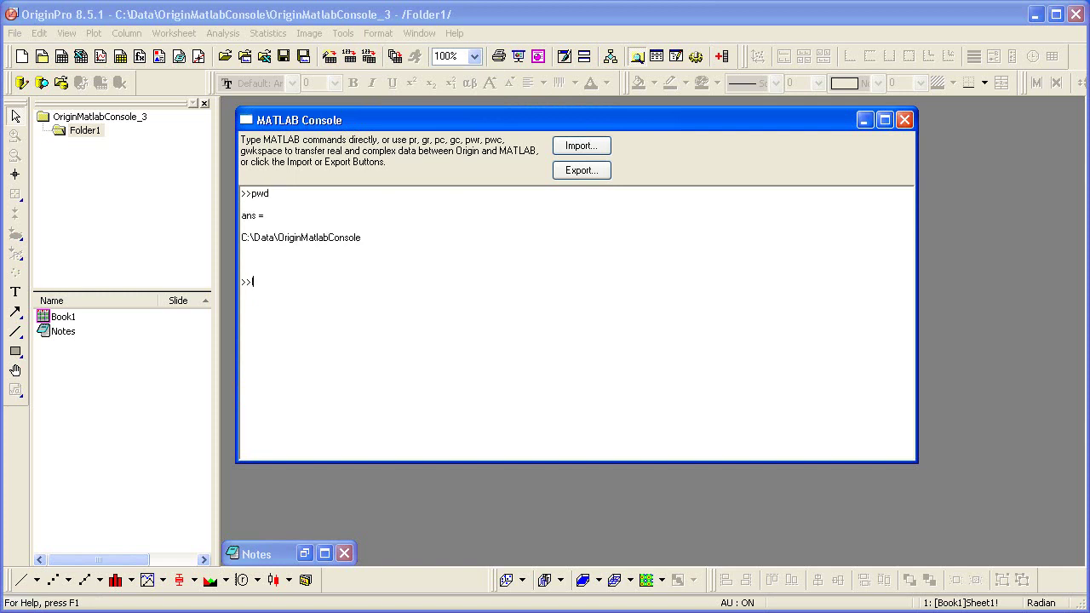
- List the folder's m-files with ls *.m and enter plotsurf(3) for a radius-3 sphere
type("ls *")
type(".m")
key("Return")
type("plotsurf(")
type("3)")
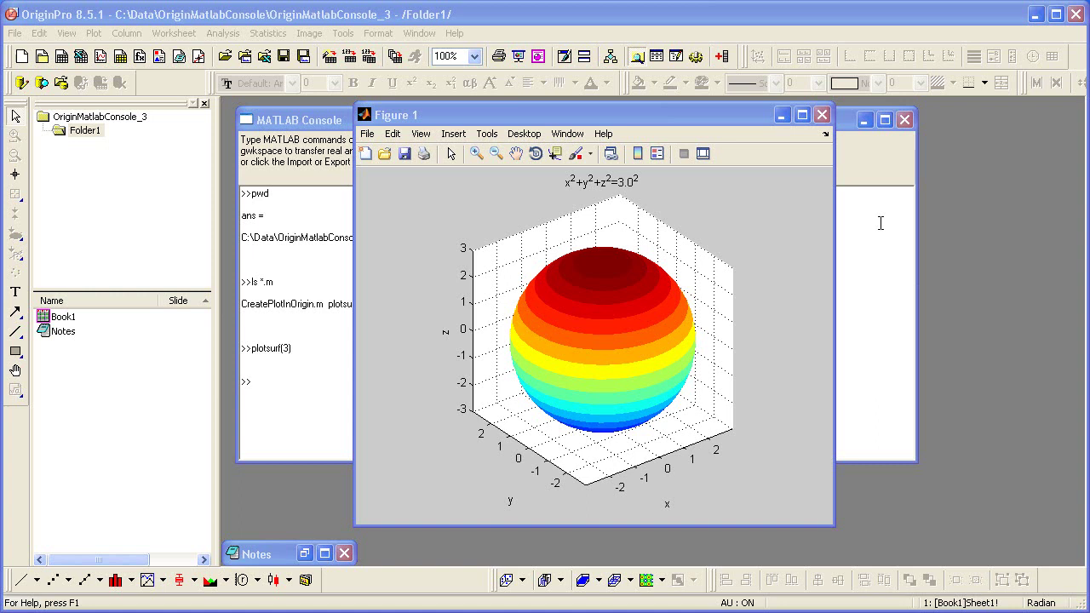
- Set the sphere figure aside and show CreatePlotInOrigin.m scrolled to line 22
left_click(782, 116)
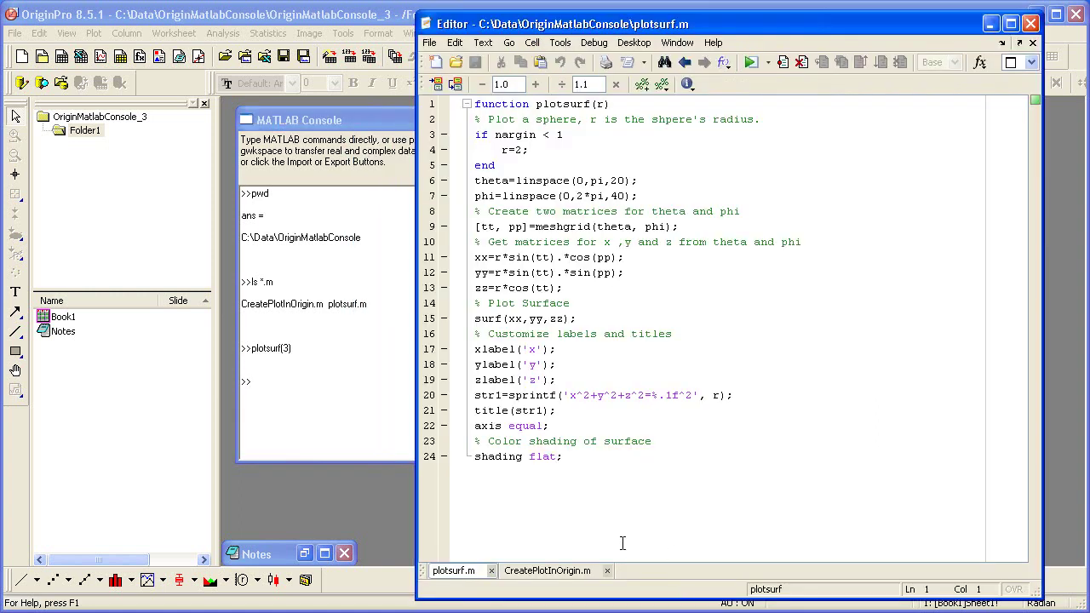
left_click(548, 571)
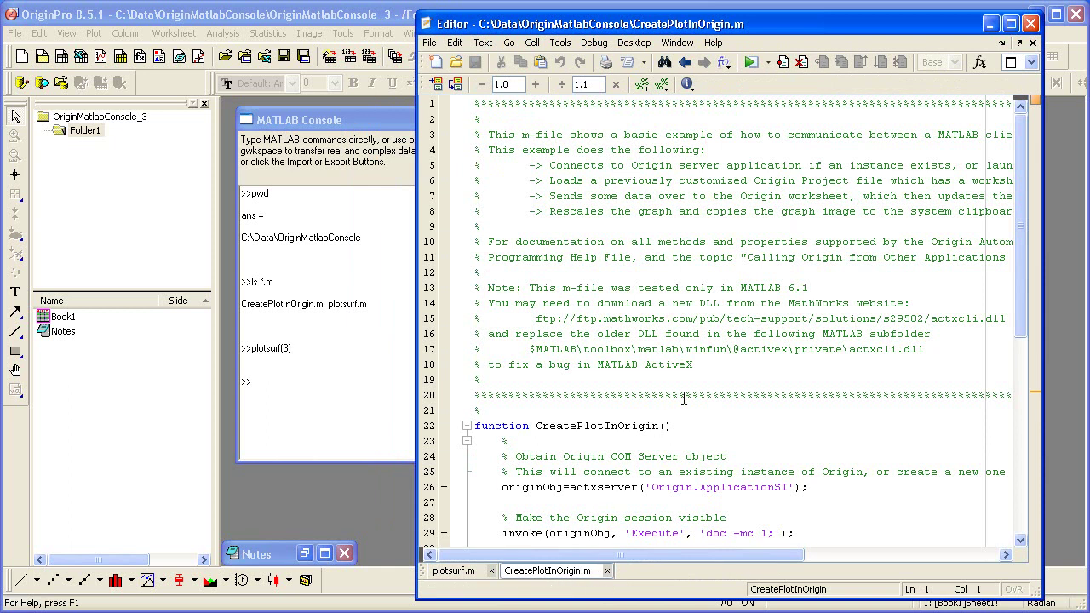
left_click_drag(1022, 206, 1021, 362)
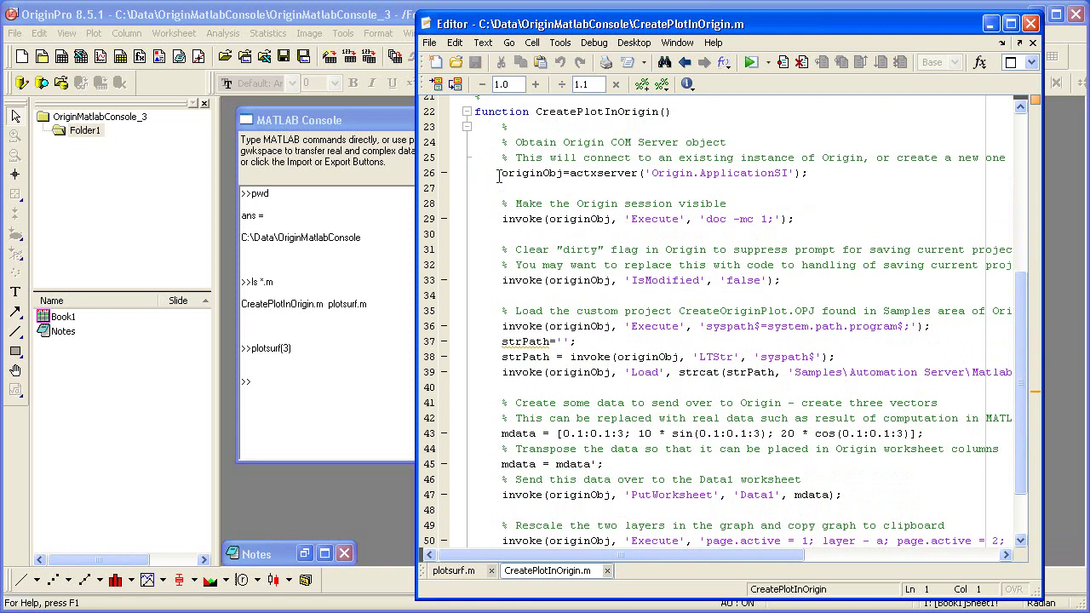
- Highlight lines 26, 29 and 33, which connect to Origin, show it, and clear its modified flag
left_click_drag(499, 175, 807, 179)
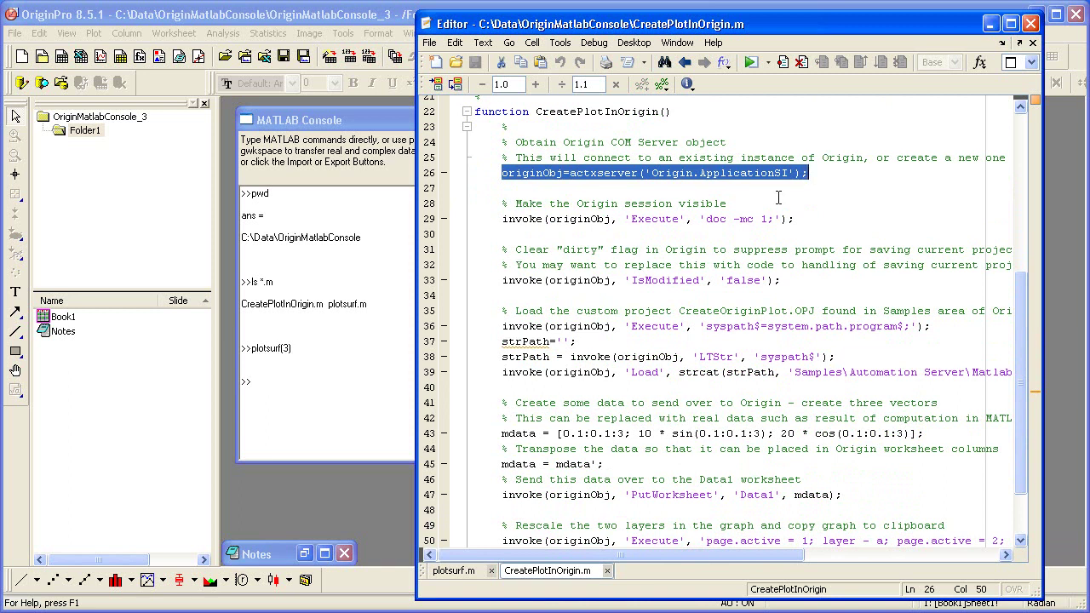
left_click_drag(503, 218, 729, 219)
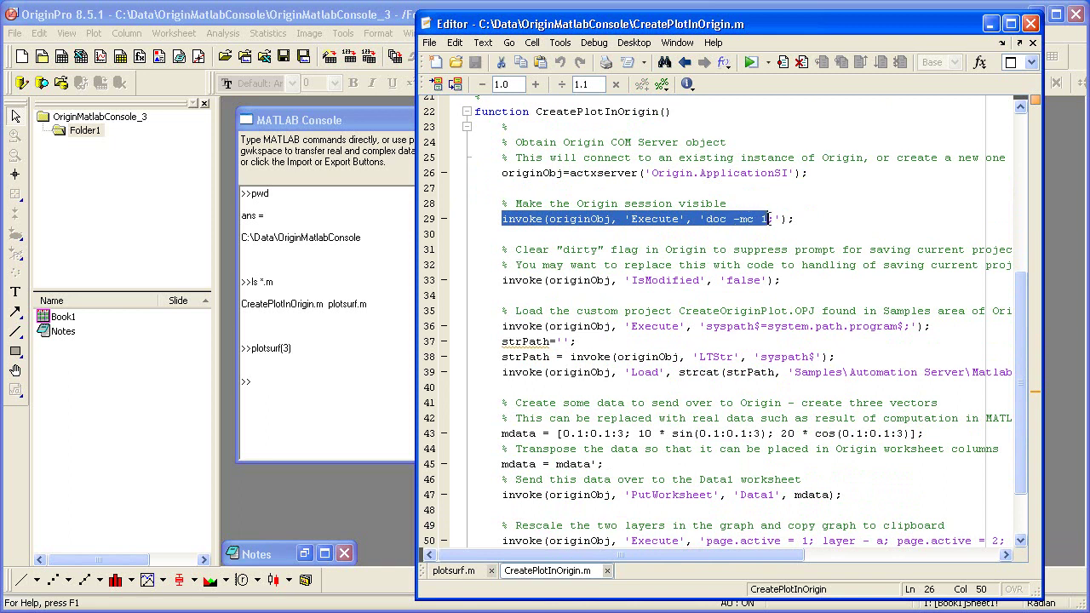
left_click_drag(729, 219, 795, 219)
left_click(503, 281)
left_click_drag(503, 281, 791, 286)
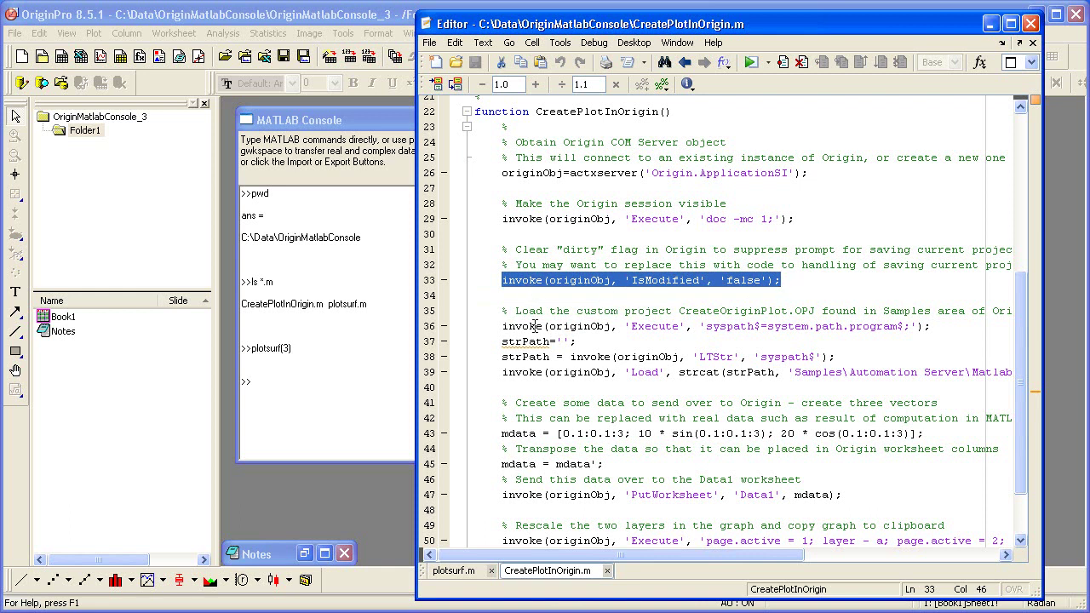
mouse_move(501, 328)
left_mouse_down()
mouse_move(746, 392)
mouse_move(910, 377)
mouse_move(1034, 387)
left_mouse_up()
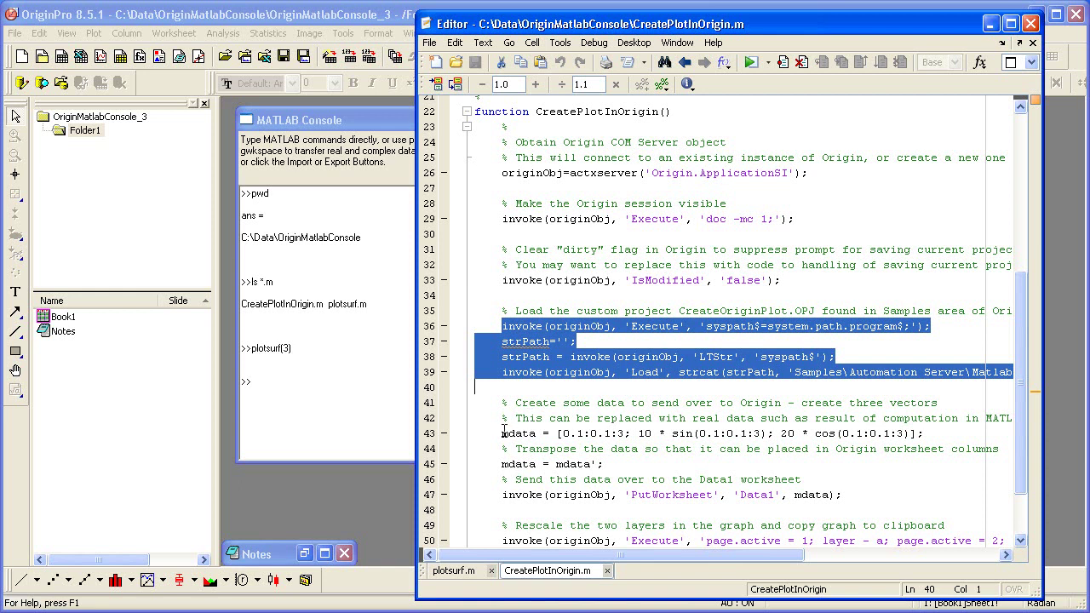
left_click_drag(501, 433, 620, 464)
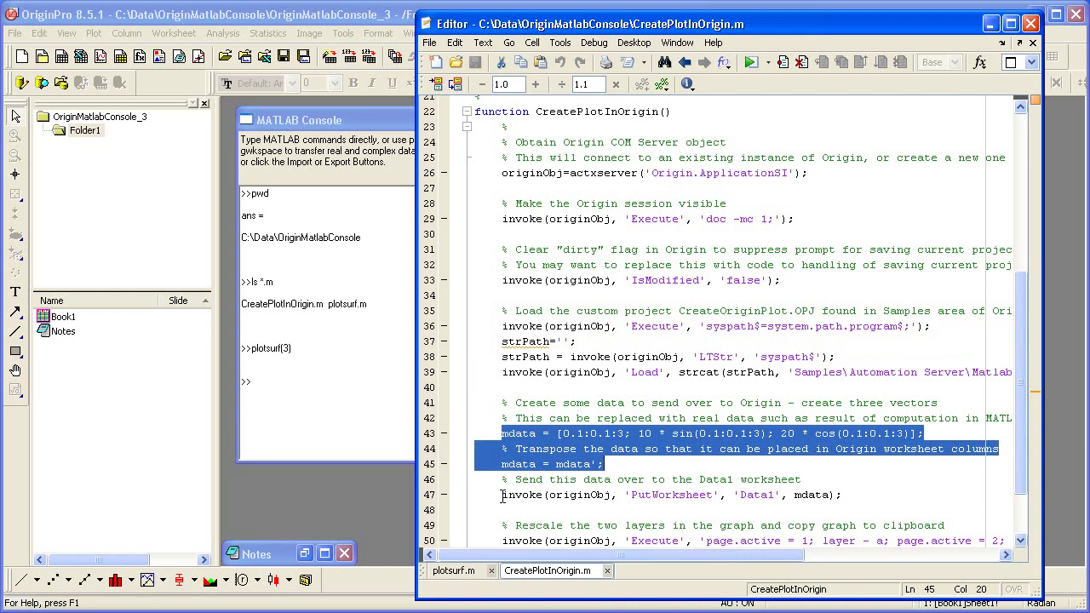
left_click_drag(503, 494, 855, 492)
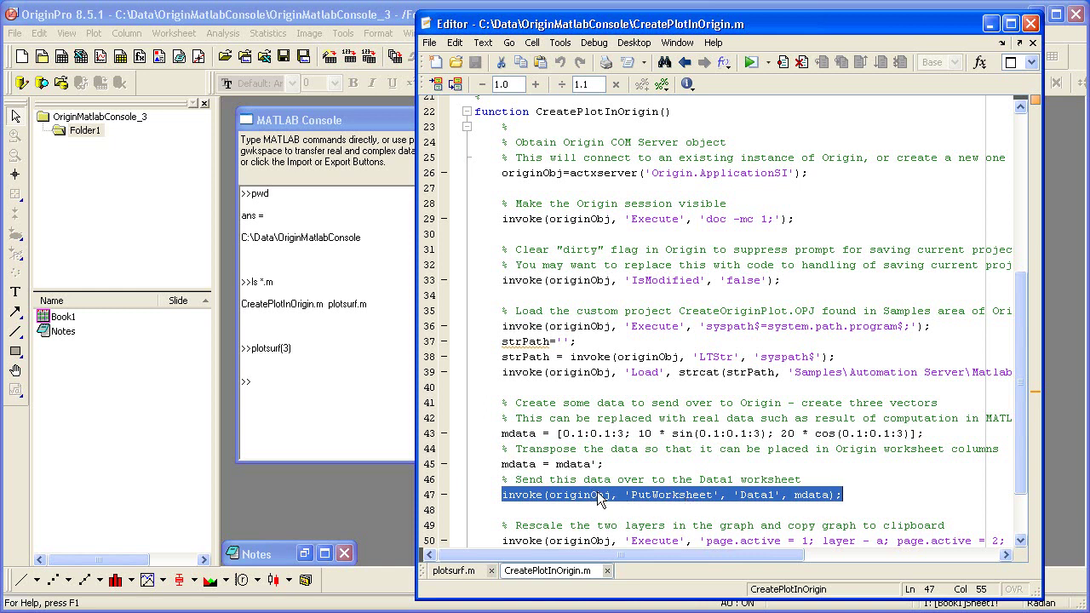
scroll(930, 478, "down", 1)
scroll(930, 479, "down", 1)
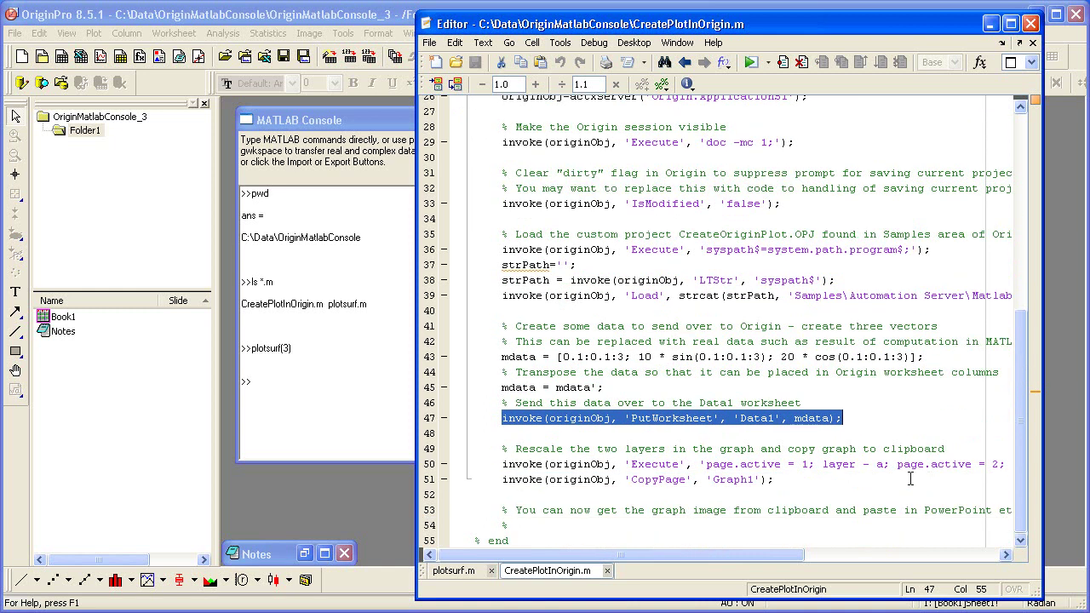
left_click_drag(502, 464, 907, 473)
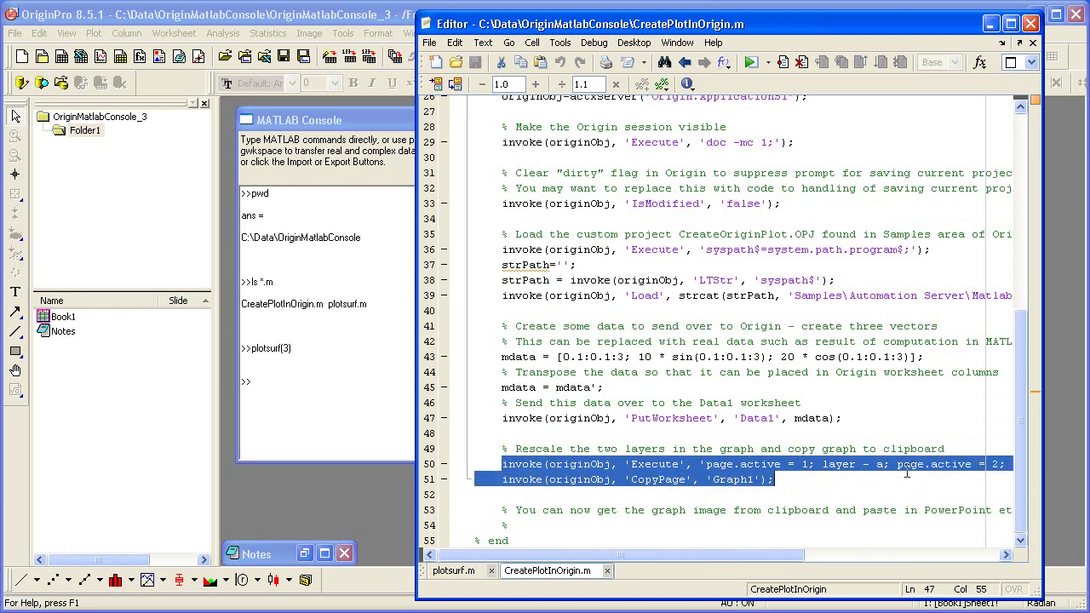
left_click_drag(907, 473, 907, 473)
- Rerun CreatePlotInOrigin from MATLAB's command history, then minimize MATLAB to view Origin's new project
left_click(990, 24)
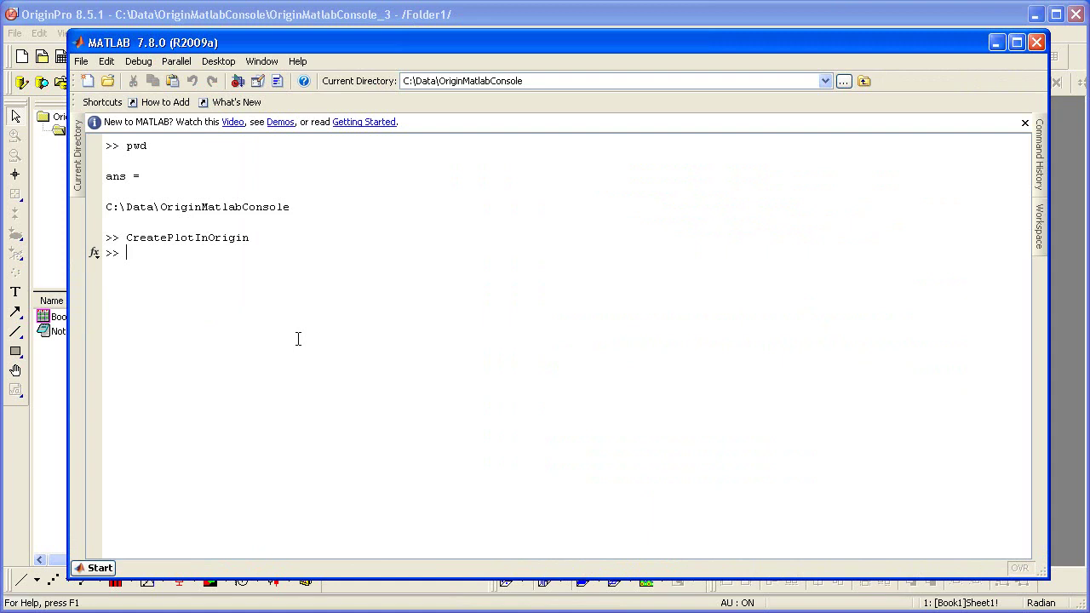
key("Up")
key("Return")
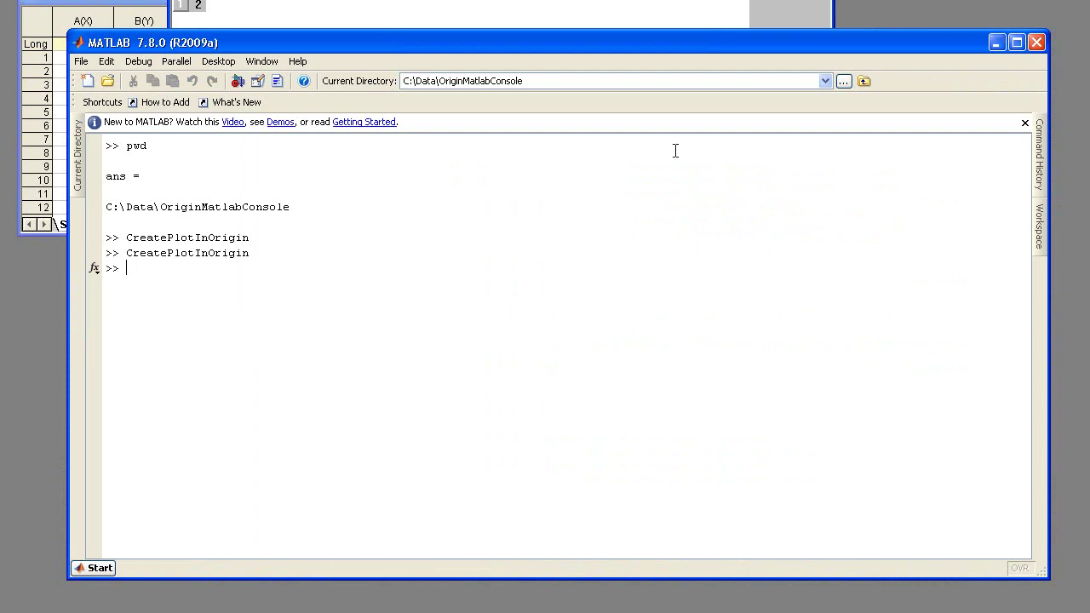
left_click(997, 44)
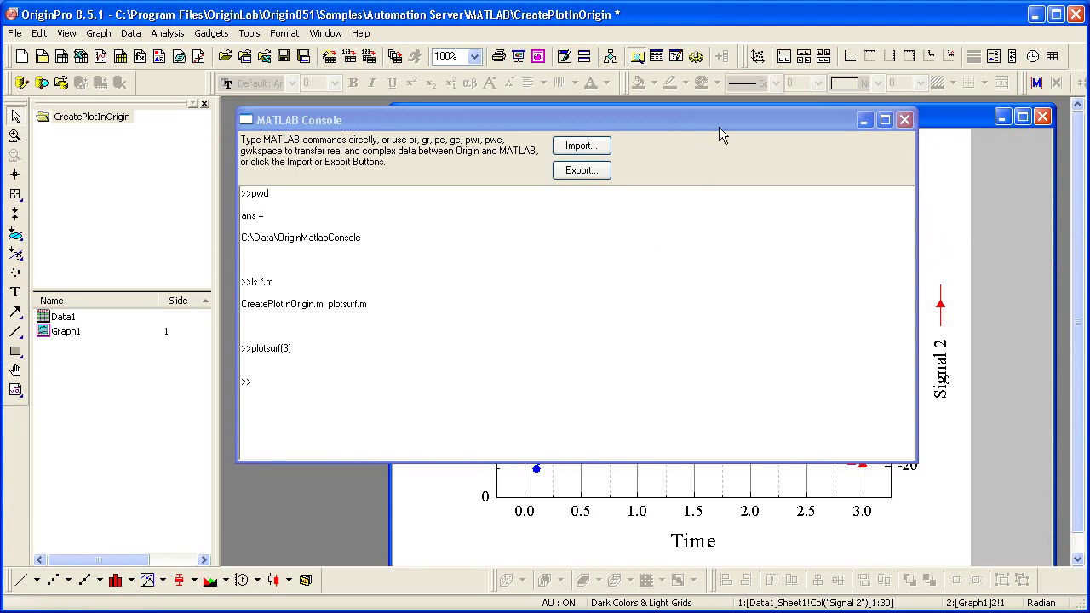
- Minimize the MATLAB Console to show the Data1 worksheet and the Graph1 Signal 1/Signal 2 plot
left_click(861, 124)
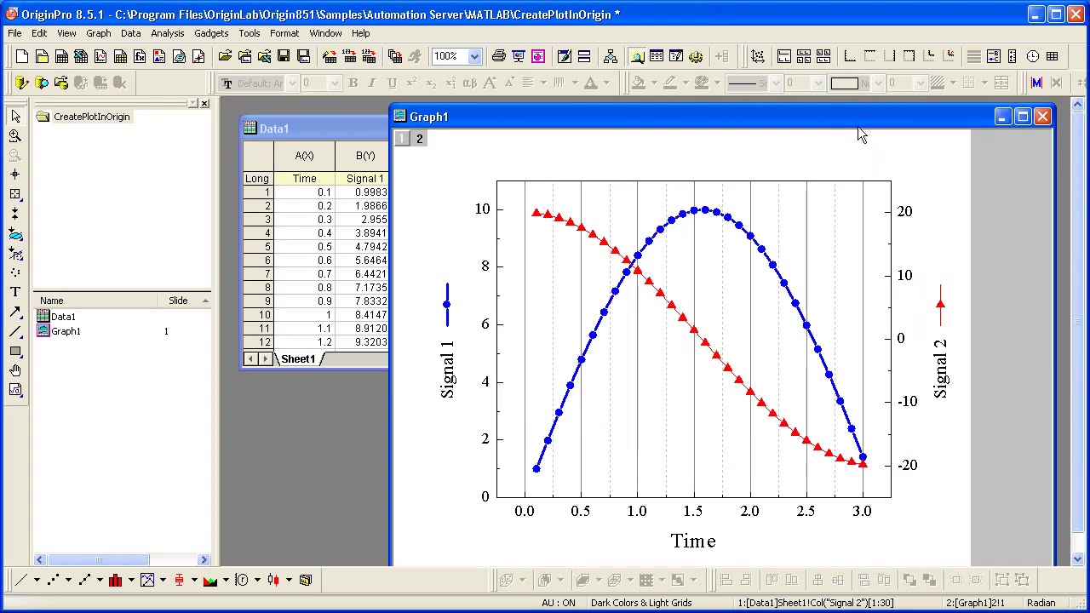